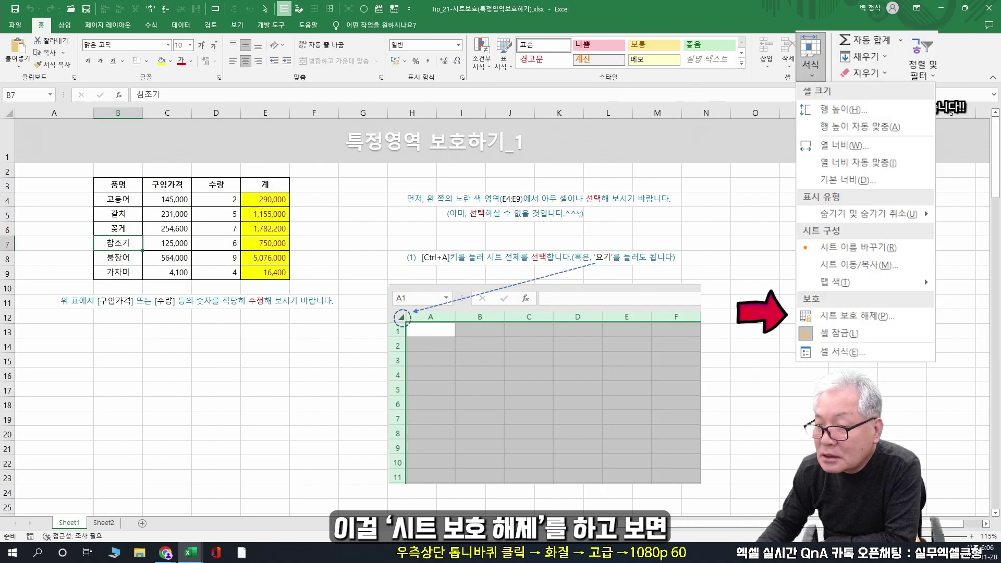
Open total cell E4 to view its =C4*D4 formula, then select C4.
{"action": "double_click", "coordinate": [265, 199]}
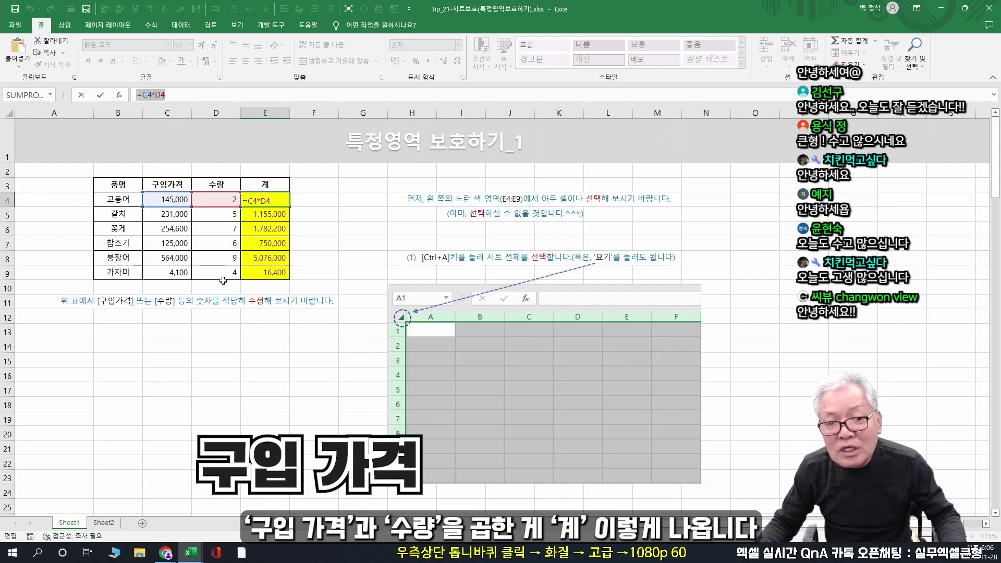
{"action": "left_click", "coordinate": [187, 199]}
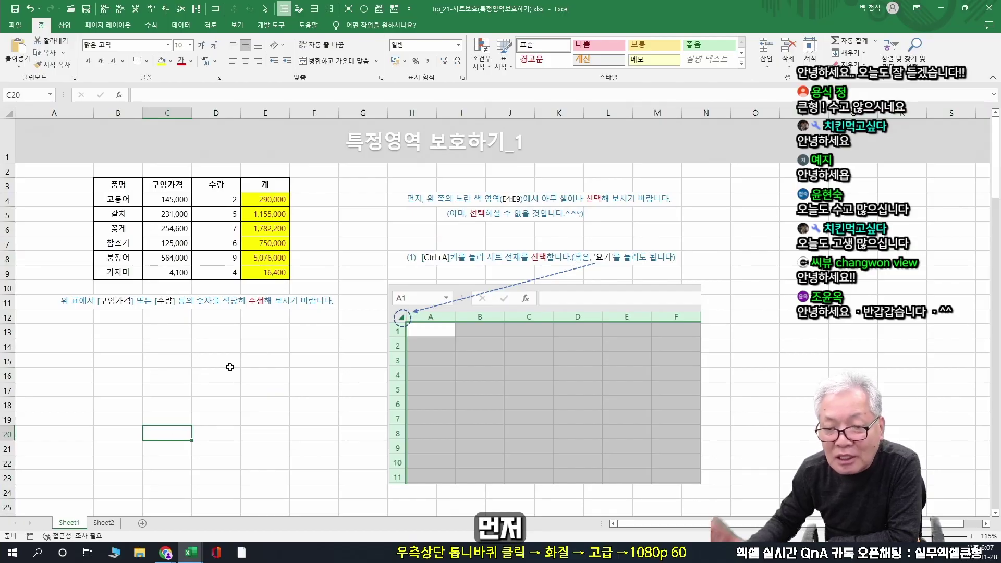
Select the whole sheet and turn off Lock Cell from the Format options.
{"action": "key", "text": "ctrl+a"}
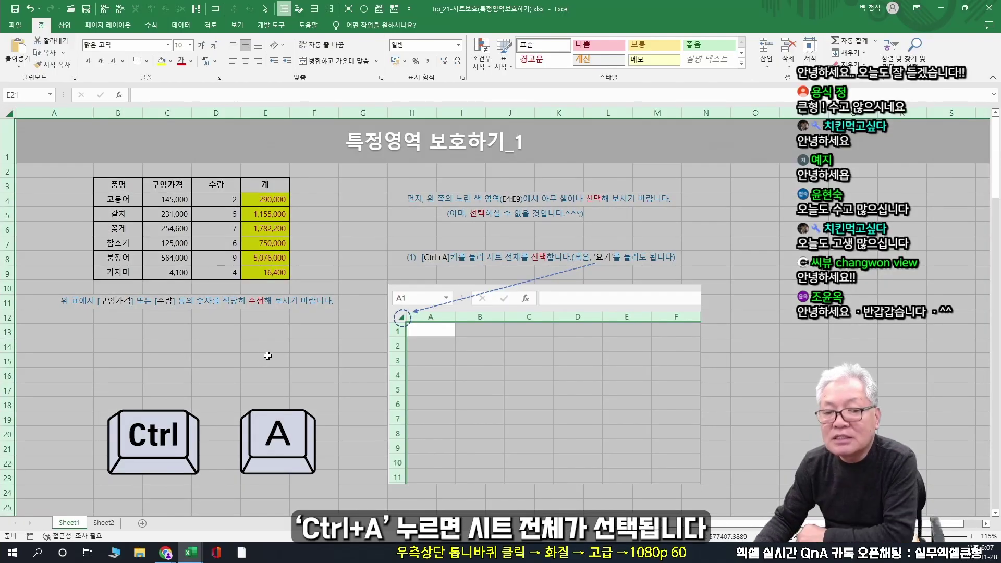
{"action": "left_click", "coordinate": [268, 355]}
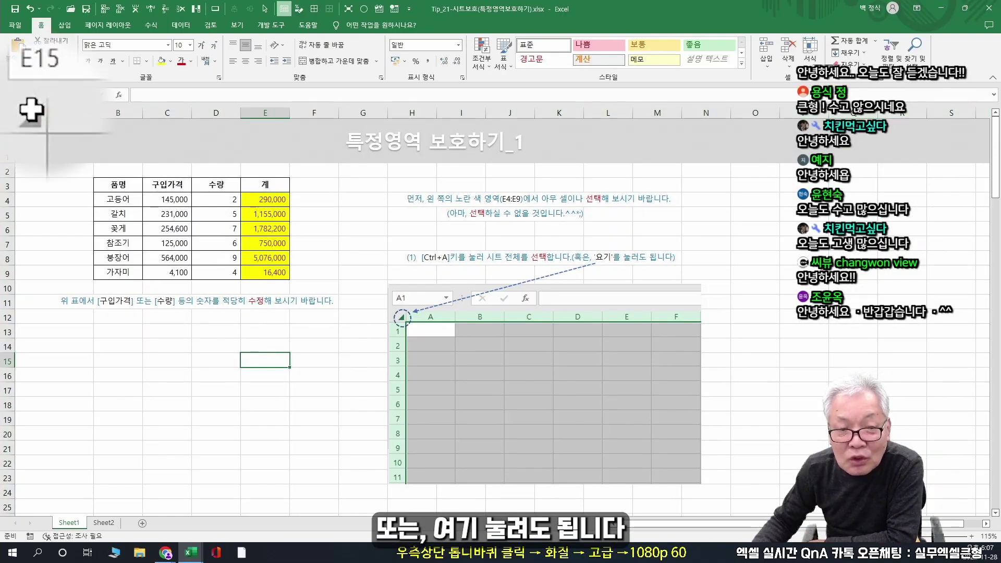
{"action": "left_click", "coordinate": [8, 113]}
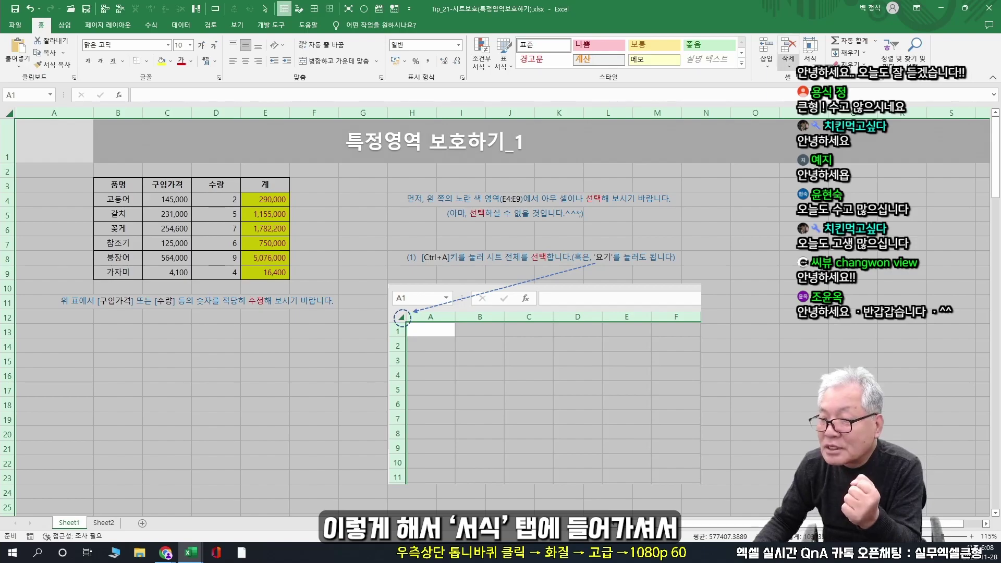
{"action": "left_click", "coordinate": [809, 55]}
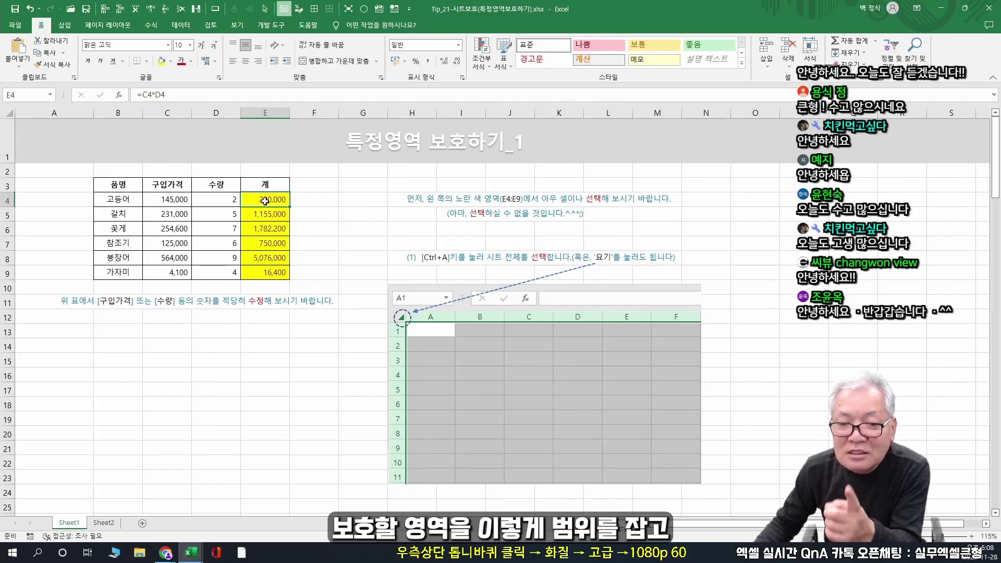
Select totals E4:E9 and protect the sheet with Select locked cells unticked.
{"action": "left_click_drag", "start_coordinate": [264, 201], "coordinate": [265, 272]}
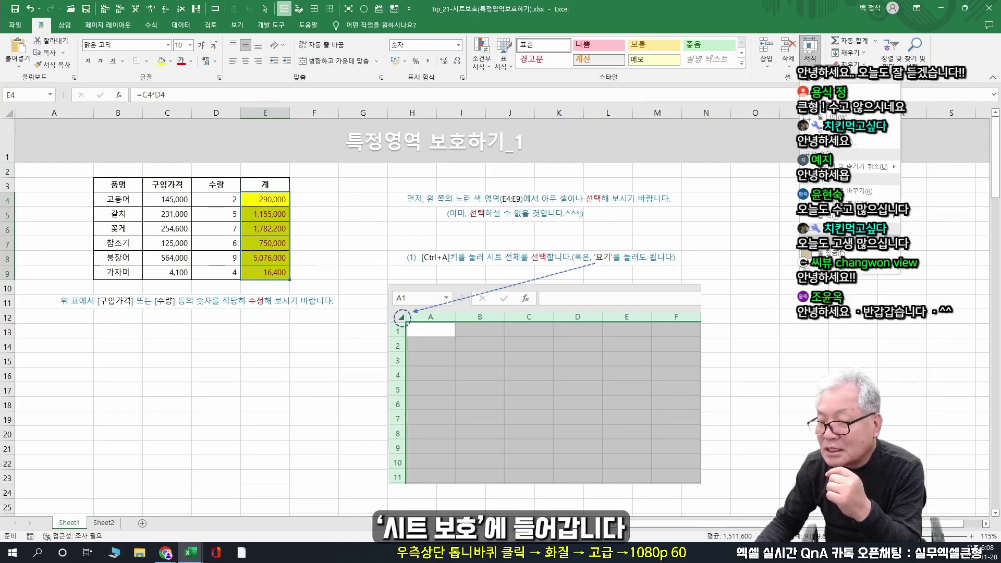
{"action": "left_click", "coordinate": [589, 436]}
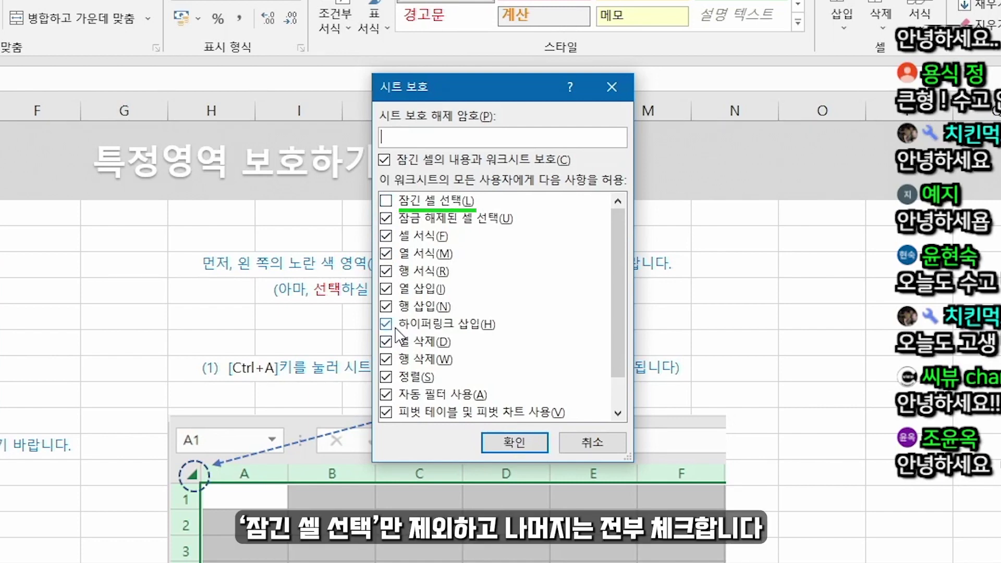
{"action": "left_click_drag", "start_coordinate": [619, 242], "coordinate": [612, 299]}
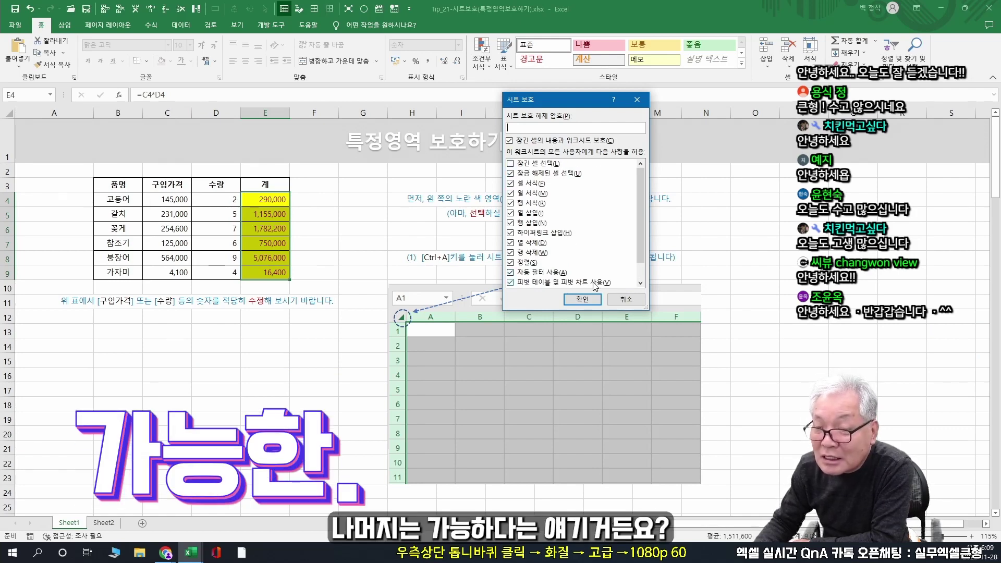
{"action": "left_click", "coordinate": [582, 299]}
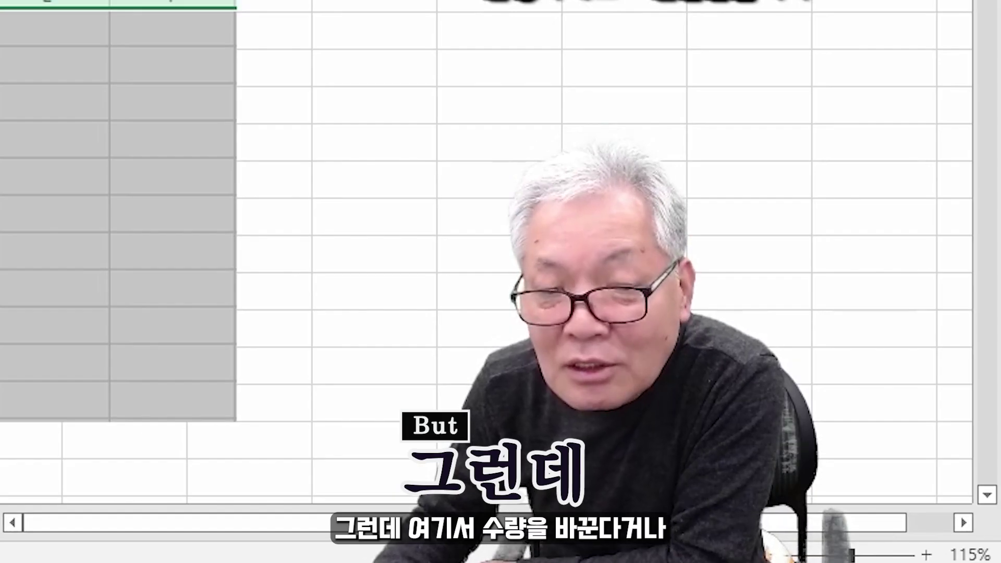
Enter quantity 3 in D4 and 10 in D5.
{"action": "left_click", "coordinate": [216, 199]}
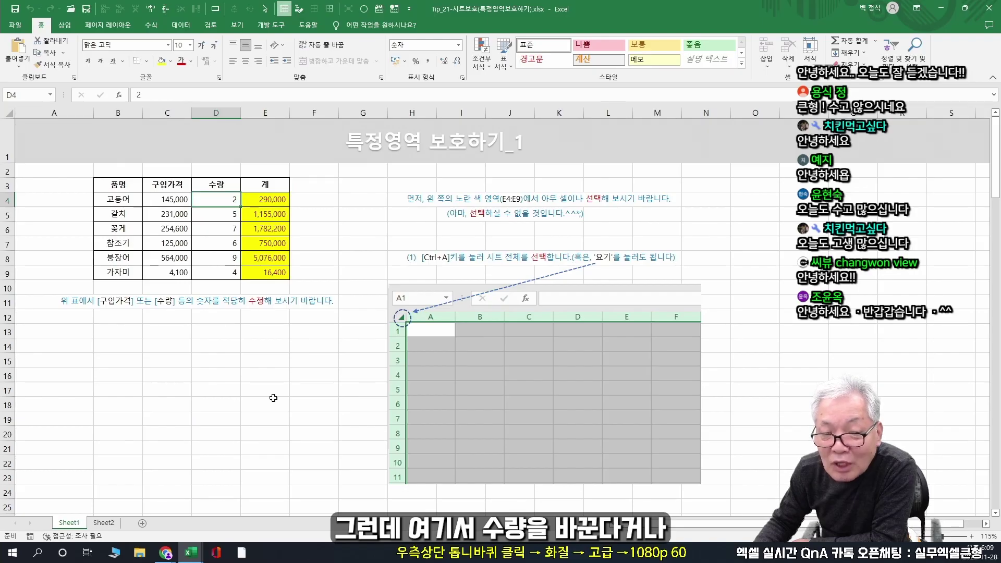
{"action": "type", "text": "3"}
{"action": "key", "text": "Return"}
{"action": "type", "text": "10"}
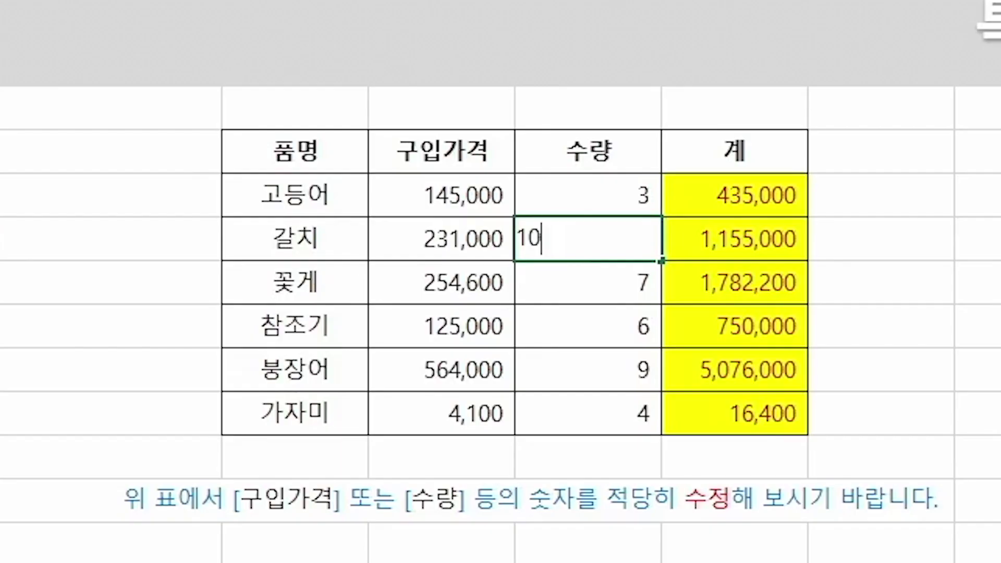
{"action": "key", "text": "Return"}
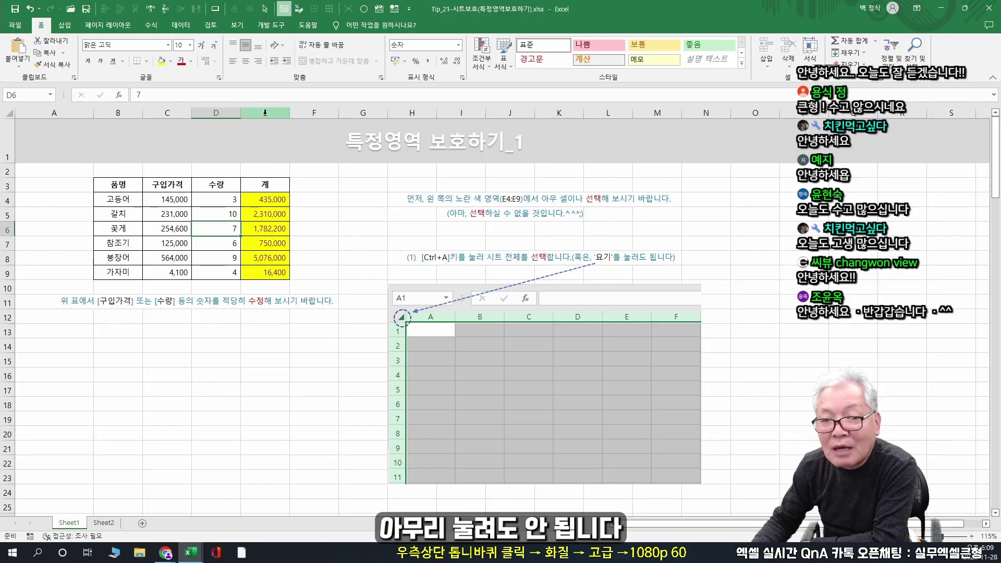
Try deleting the item table's contents and dismiss the protected-sheet warning.
{"action": "left_click_drag", "start_coordinate": [117, 184], "coordinate": [247, 240]}
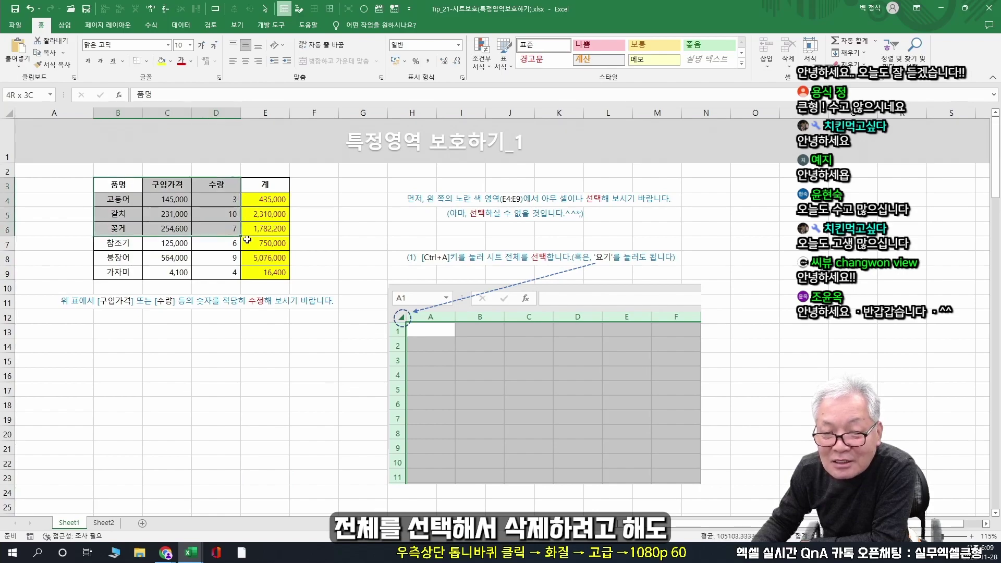
{"action": "left_click_drag", "start_coordinate": [274, 273], "coordinate": [313, 305]}
{"action": "key", "text": "Delete"}
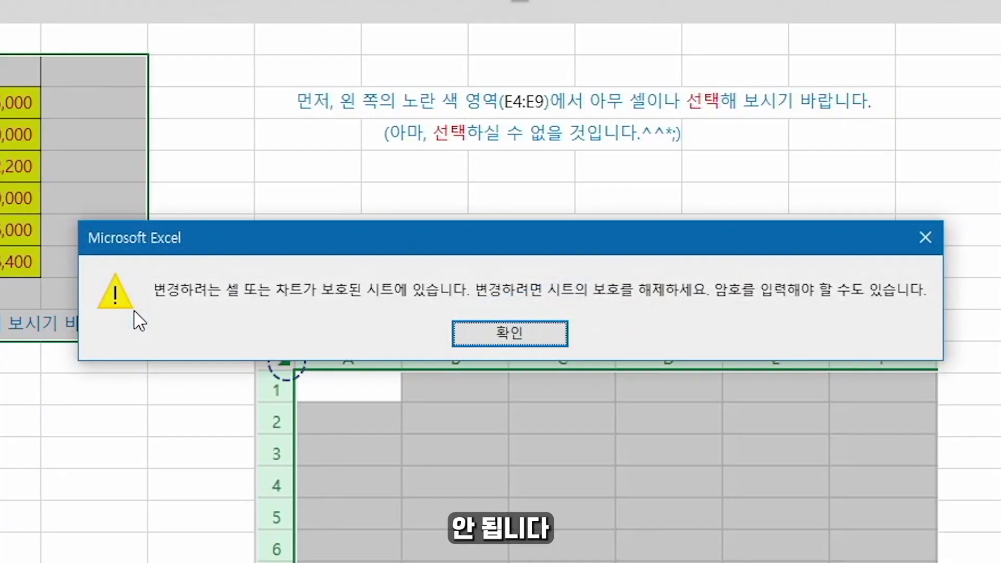
{"action": "key", "text": "Return"}
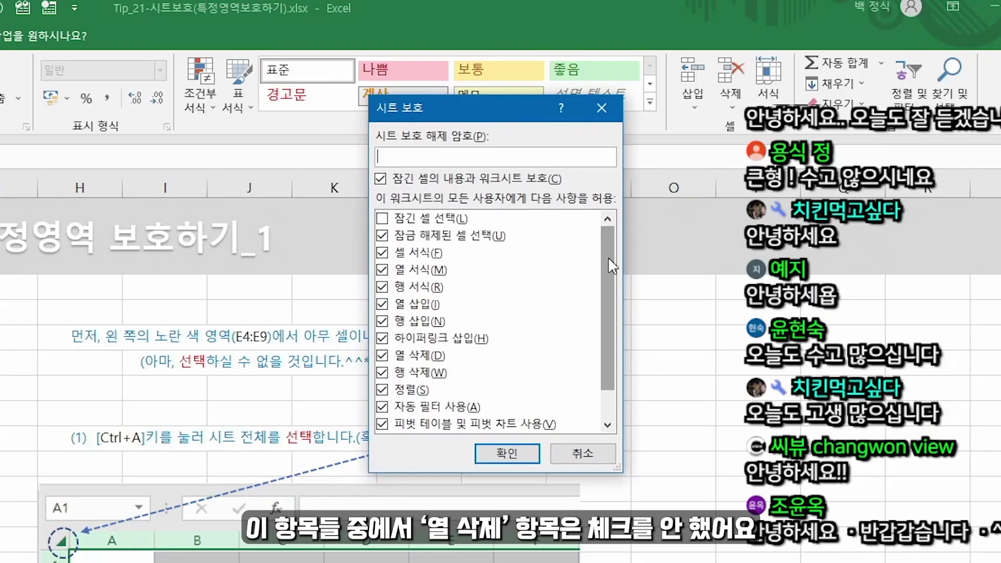
Check that deleting column O is no longer available on the protected sheet.
{"action": "left_click_drag", "start_coordinate": [608, 258], "coordinate": [615, 339]}
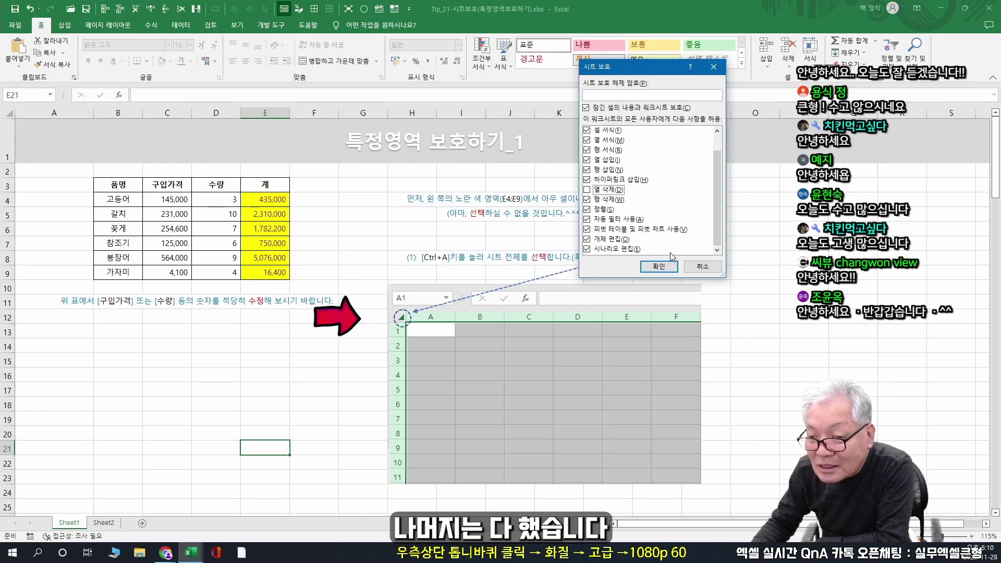
{"action": "left_click", "coordinate": [672, 272]}
{"action": "right_click", "coordinate": [750, 115]}
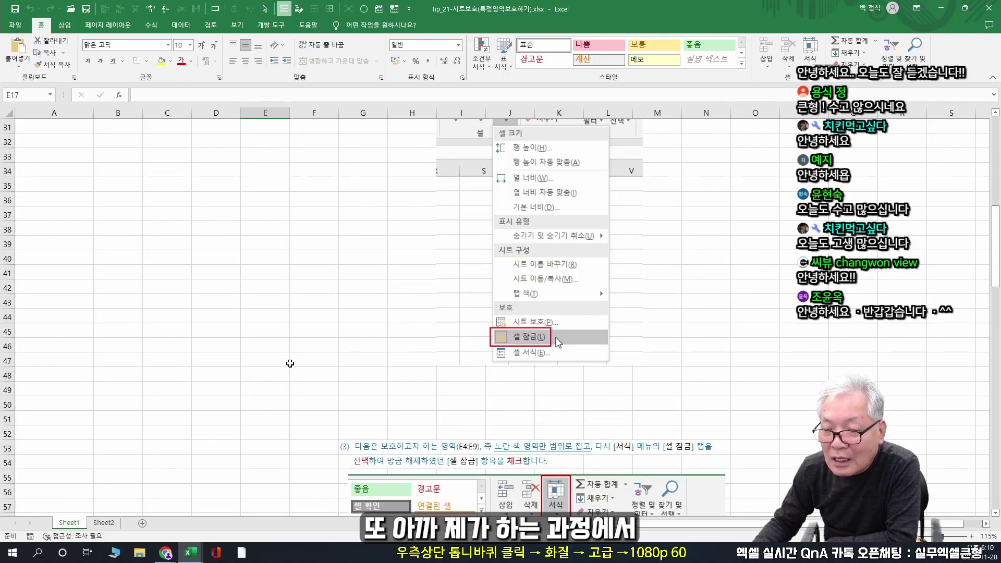
Scroll down the sheet to review exercise step (5).
{"action": "scroll", "coordinate": [290, 363], "scroll_direction": "down", "scroll_amount": 2}
{"action": "scroll", "coordinate": [283, 358], "scroll_direction": "down", "scroll_amount": 5}
{"action": "scroll", "coordinate": [284, 358], "scroll_direction": "down", "scroll_amount": 6}
{"action": "scroll", "coordinate": [370, 349], "scroll_direction": "down", "scroll_amount": 6}
{"action": "scroll", "coordinate": [370, 350], "scroll_direction": "down", "scroll_amount": 3}
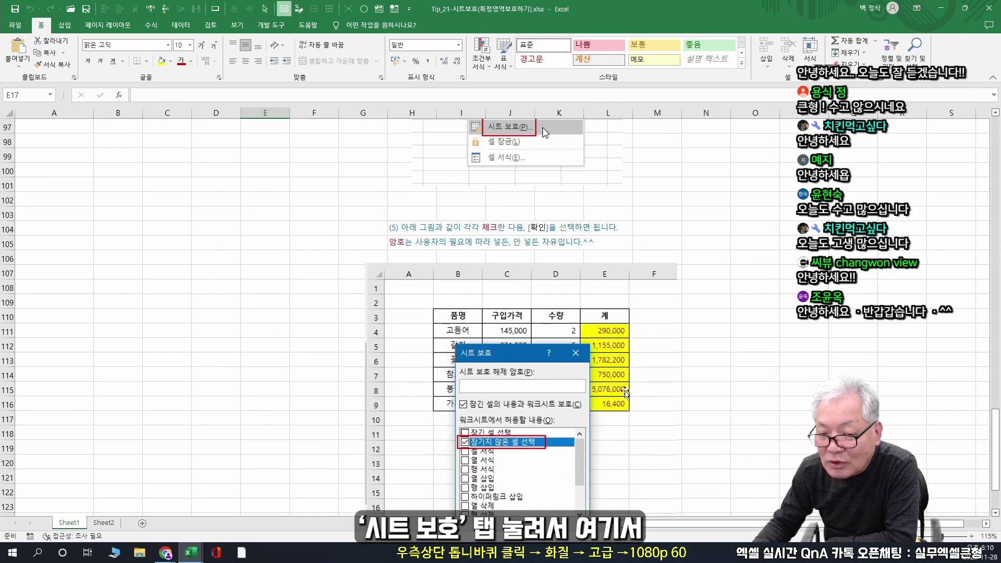
{"action": "scroll", "coordinate": [370, 350], "scroll_direction": "down", "scroll_amount": 3}
{"action": "scroll", "coordinate": [546, 247], "scroll_direction": "up", "scroll_amount": 1}
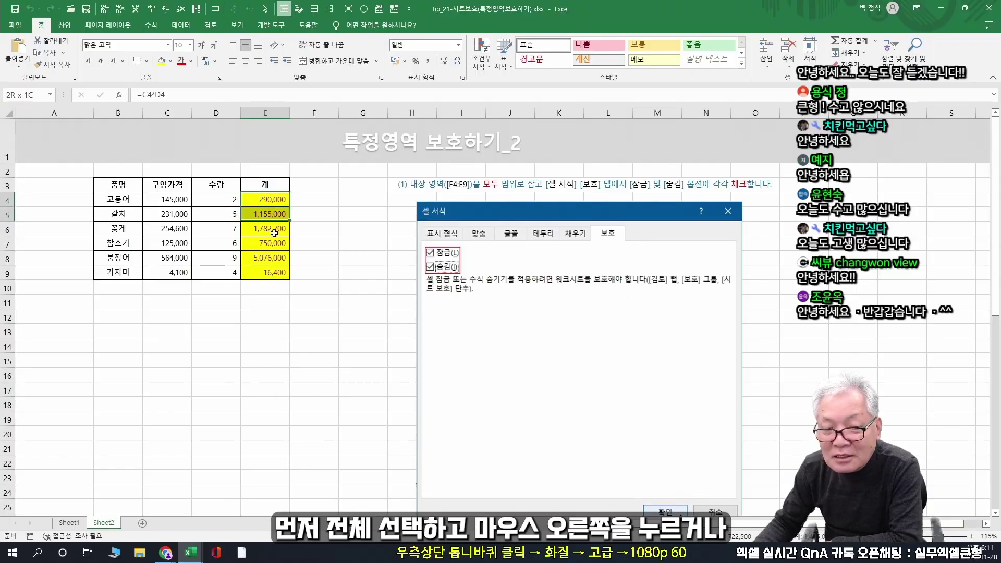
Give E4:E9 both Locked and Hidden on the Format Cells Protection tab.
{"action": "left_click_drag", "start_coordinate": [272, 224], "coordinate": [271, 272]}
{"action": "right_click", "coordinate": [275, 202]}
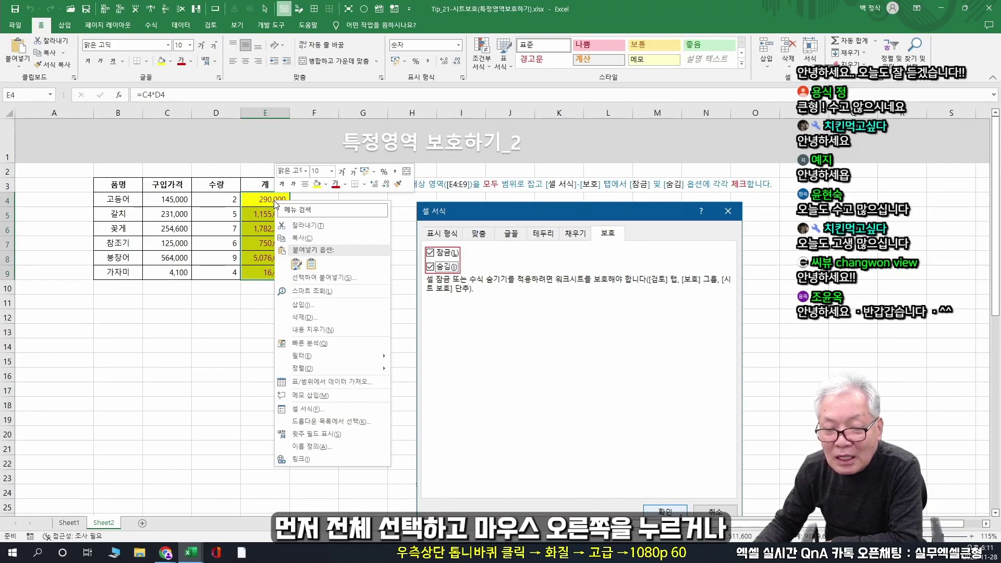
{"action": "left_click", "coordinate": [334, 434]}
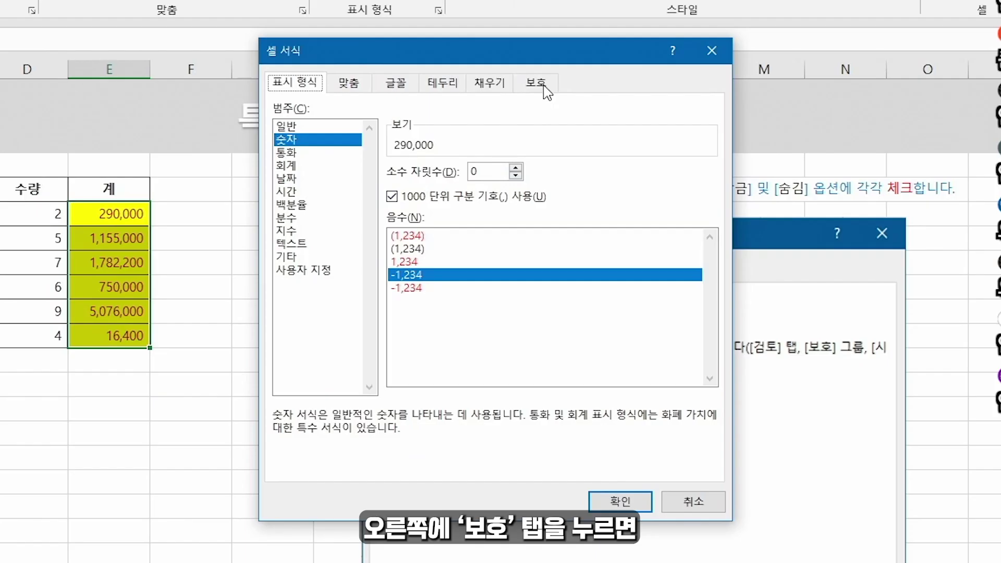
{"action": "left_click", "coordinate": [544, 89]}
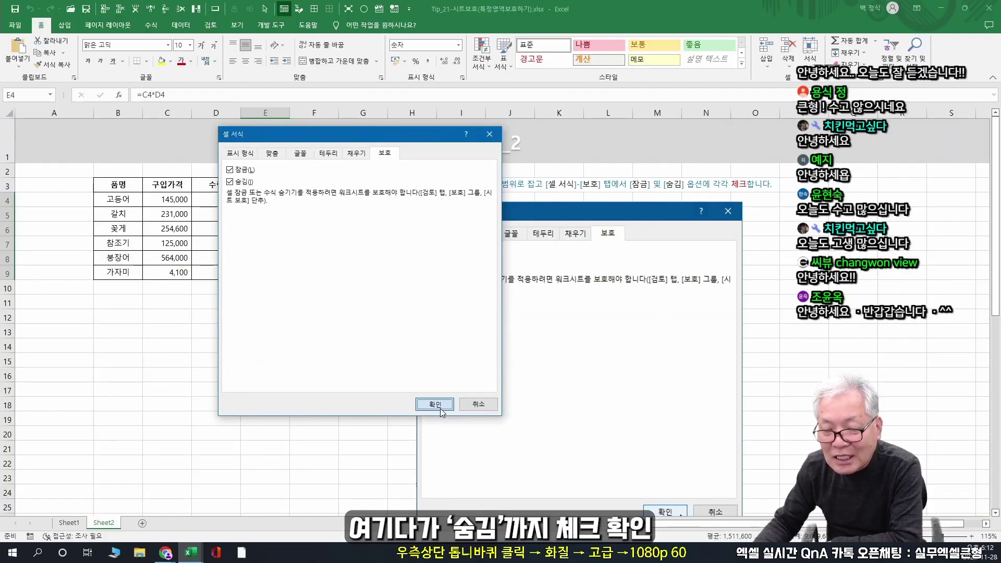
{"action": "left_click", "coordinate": [436, 403]}
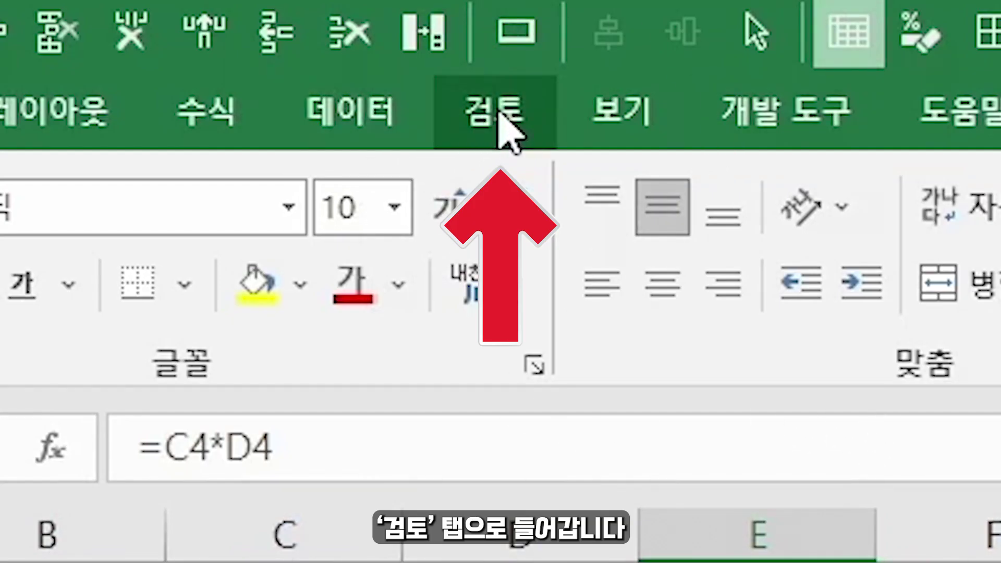
Protect Sheet2, allowing formatting cells, columns, rows and inserting columns, but not selecting locked cells.
{"action": "left_click", "coordinate": [499, 115]}
{"action": "left_click", "coordinate": [432, 286]}
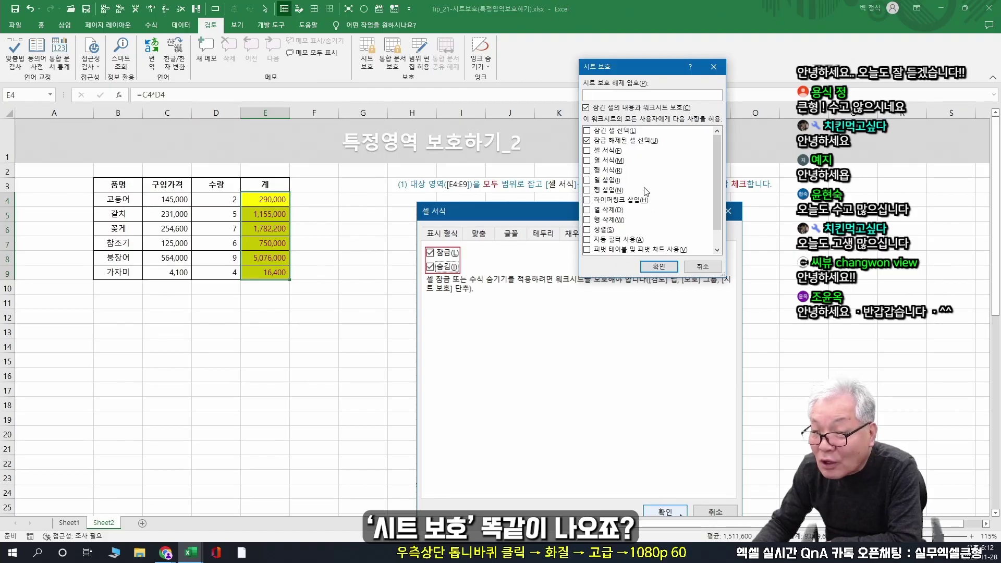
{"action": "left_click", "coordinate": [586, 151]}
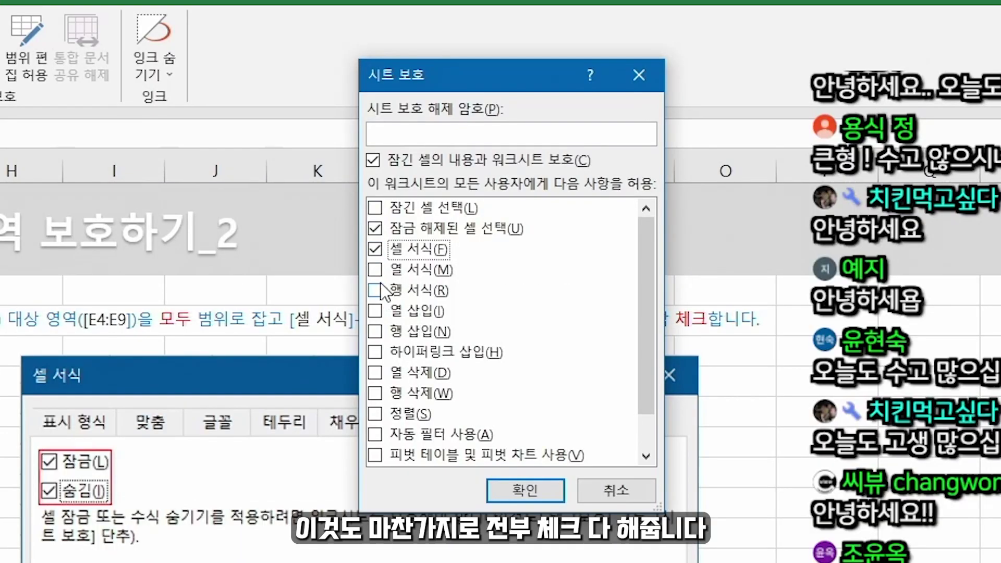
{"action": "left_click", "coordinate": [374, 270]}
{"action": "left_click", "coordinate": [375, 290]}
{"action": "left_click", "coordinate": [375, 310]}
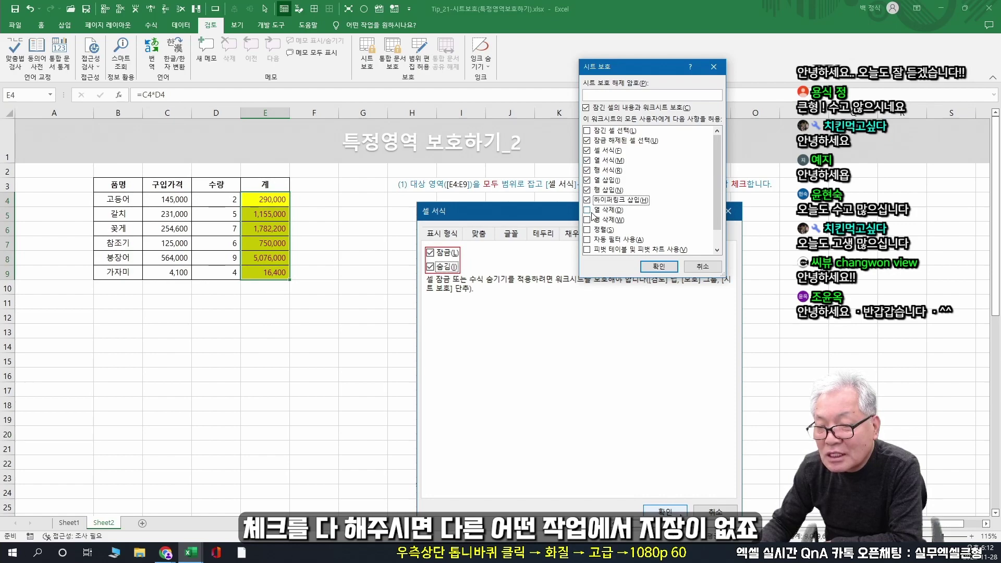
{"action": "left_click_drag", "start_coordinate": [719, 195], "coordinate": [722, 245]}
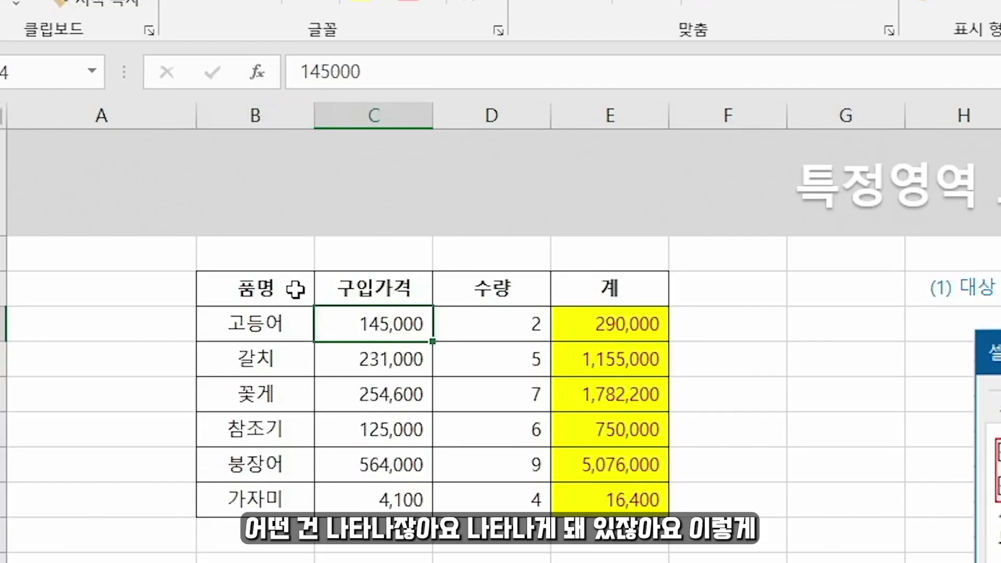
Compare B4 and E4 in the formula bar, confirm the D5 edit, and move the protection warning aside.
{"action": "left_click", "coordinate": [266, 331]}
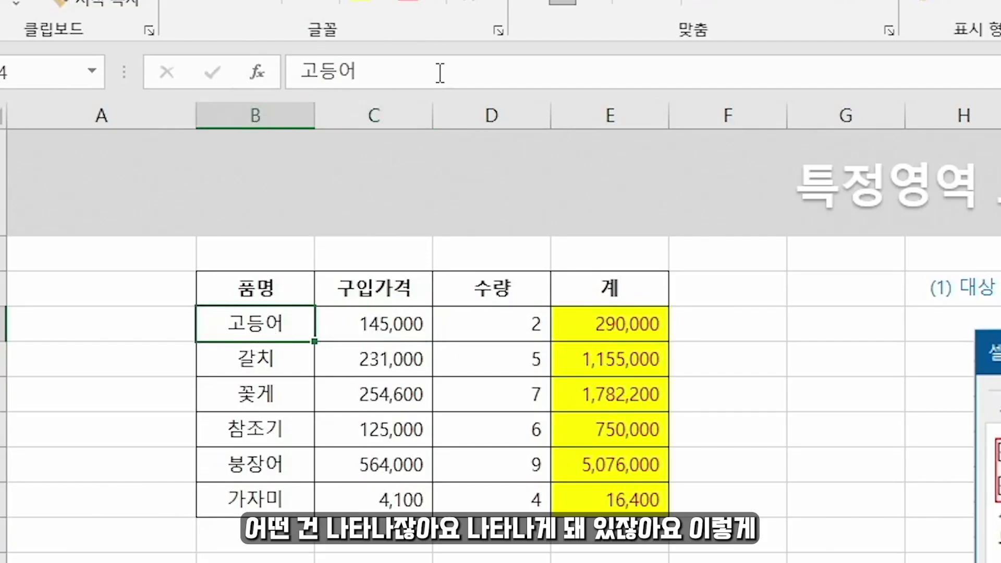
{"action": "left_click", "coordinate": [629, 334]}
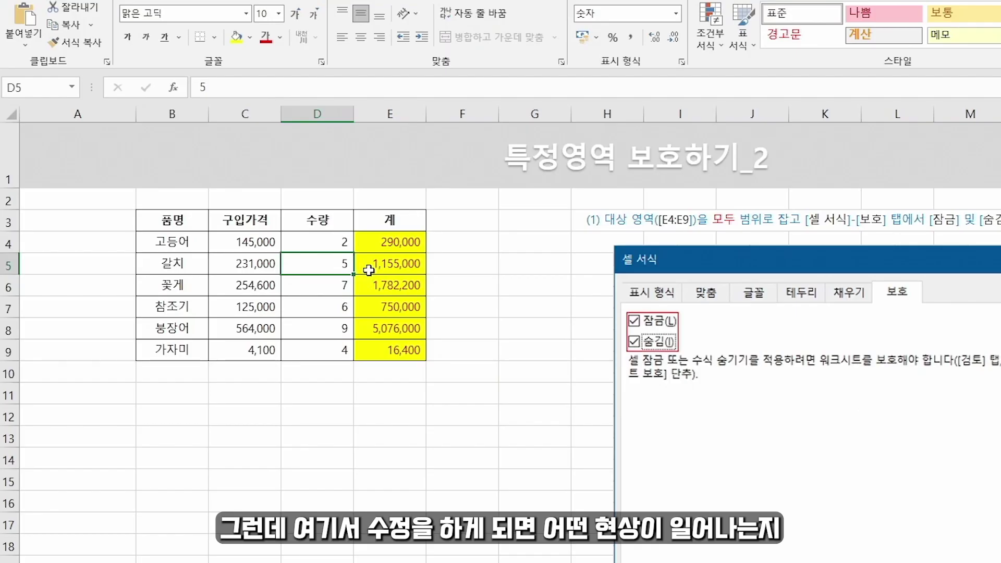
{"action": "key", "text": "Right"}
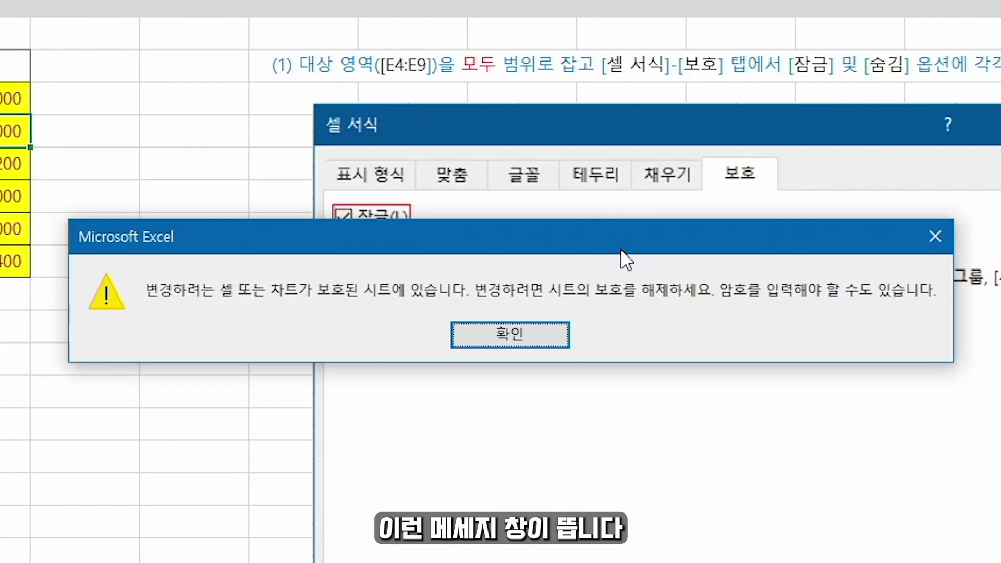
{"action": "left_click_drag", "start_coordinate": [621, 249], "coordinate": [440, 164]}
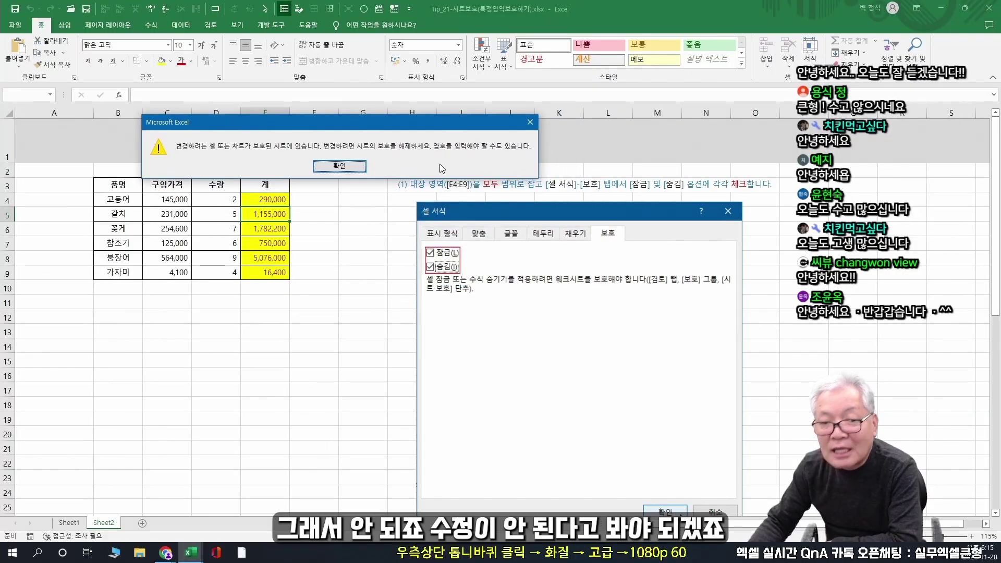